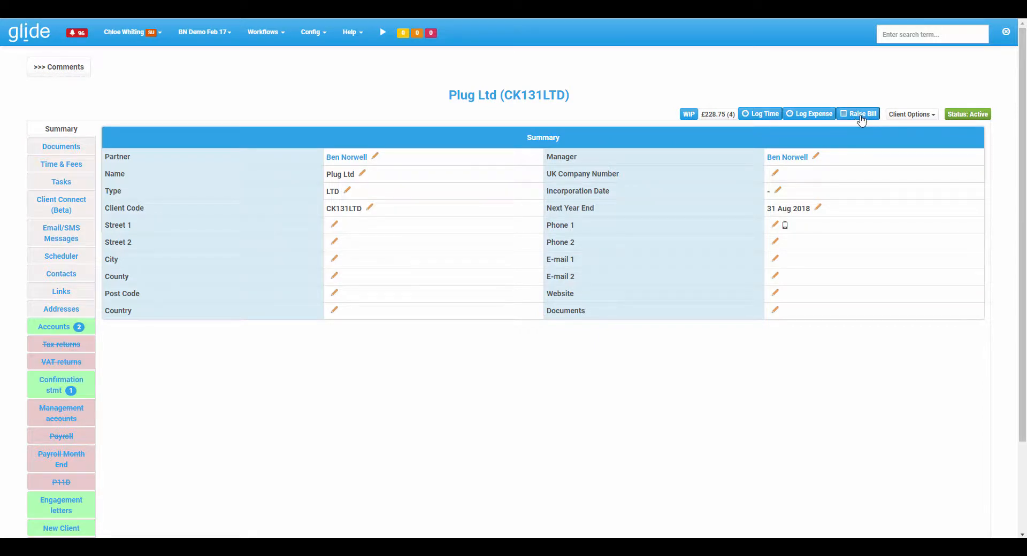
Start a bill for Plug Ltd to examine the items listed under the client and its linked client, and cancel it.
click(859, 114)
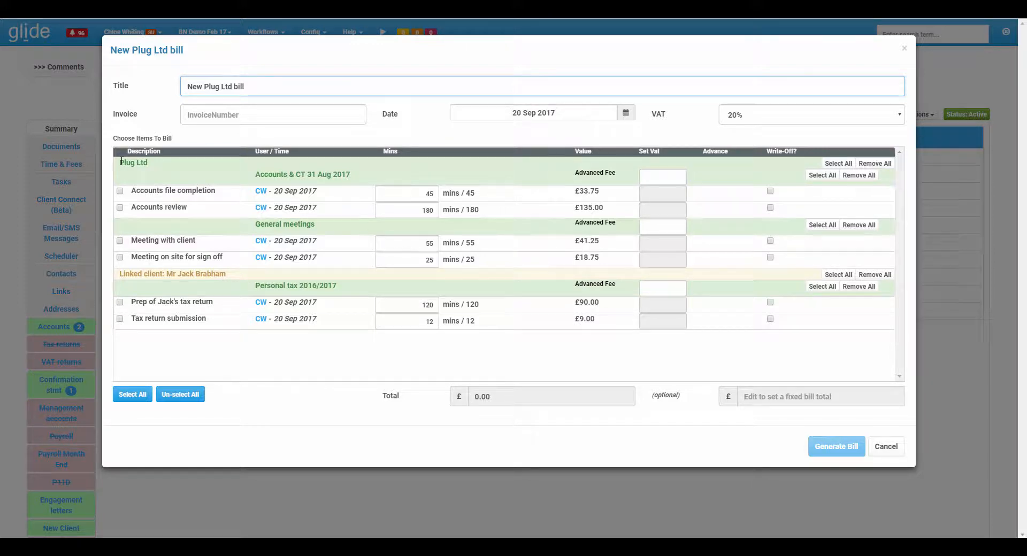
drag(119, 162, 162, 165)
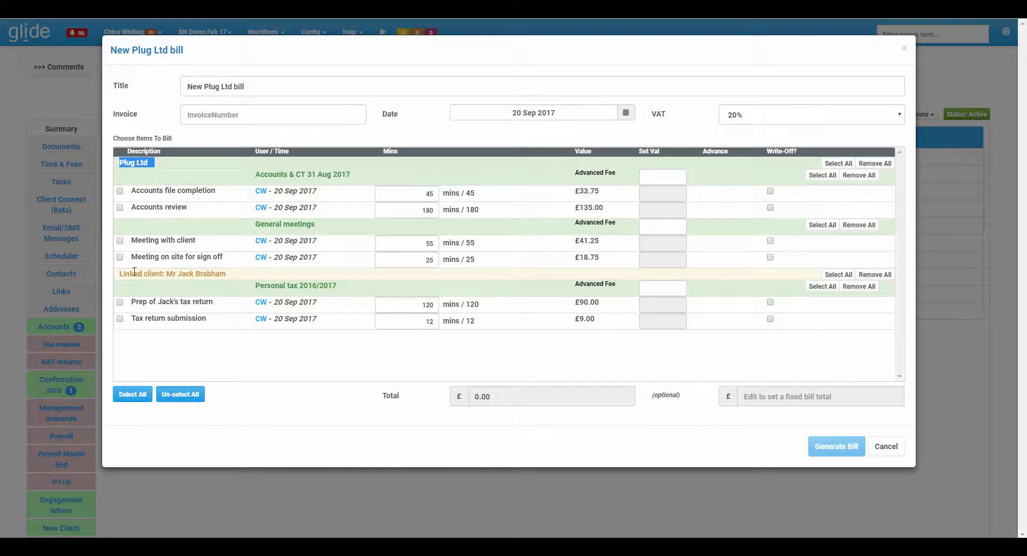
drag(165, 274, 237, 277)
click(239, 280)
click(886, 449)
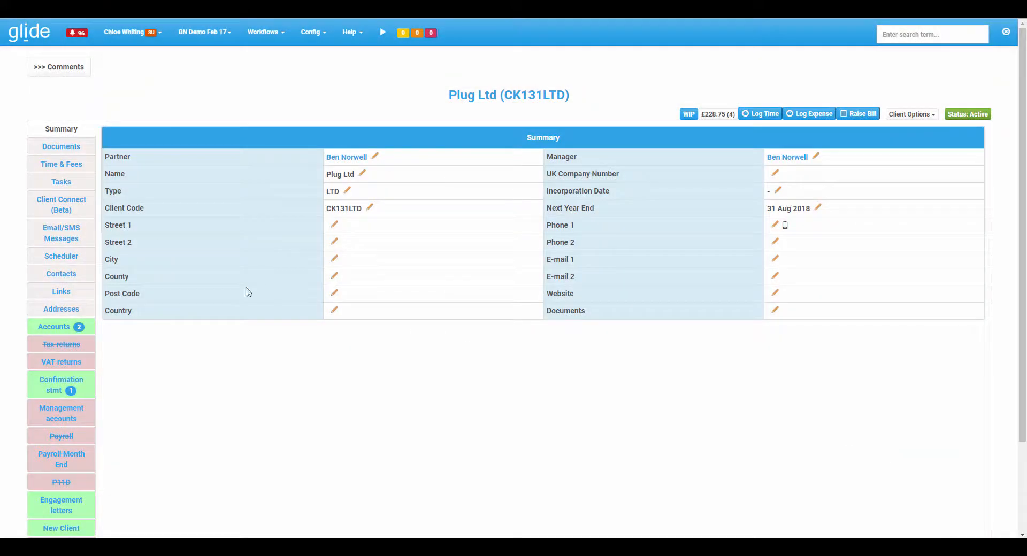
View Plug Ltd's links to other clients and return to the client summary.
click(62, 292)
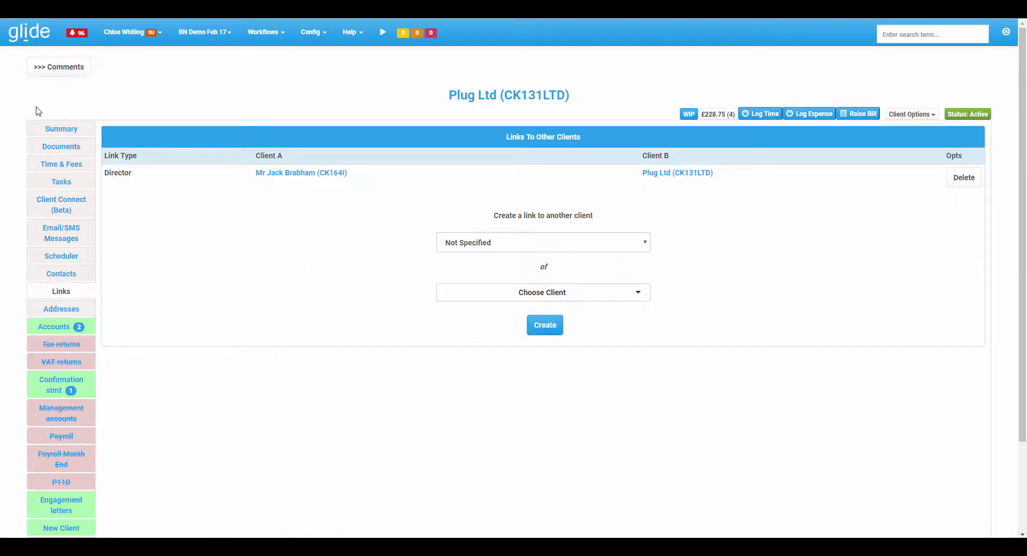
click(46, 128)
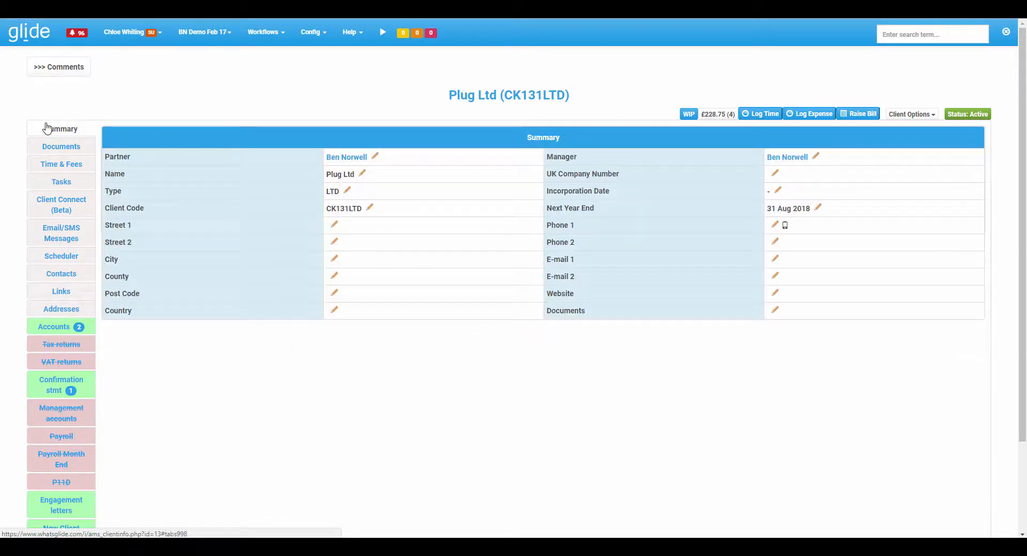
Start a new Plug Ltd bill with the default title and set its invoice number to 1.
click(857, 114)
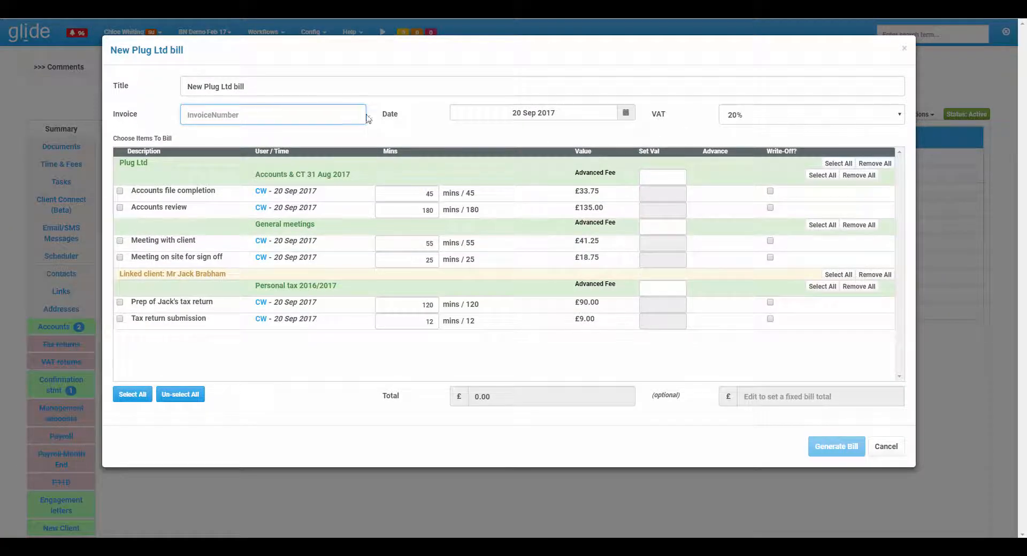
drag(265, 89, 186, 83)
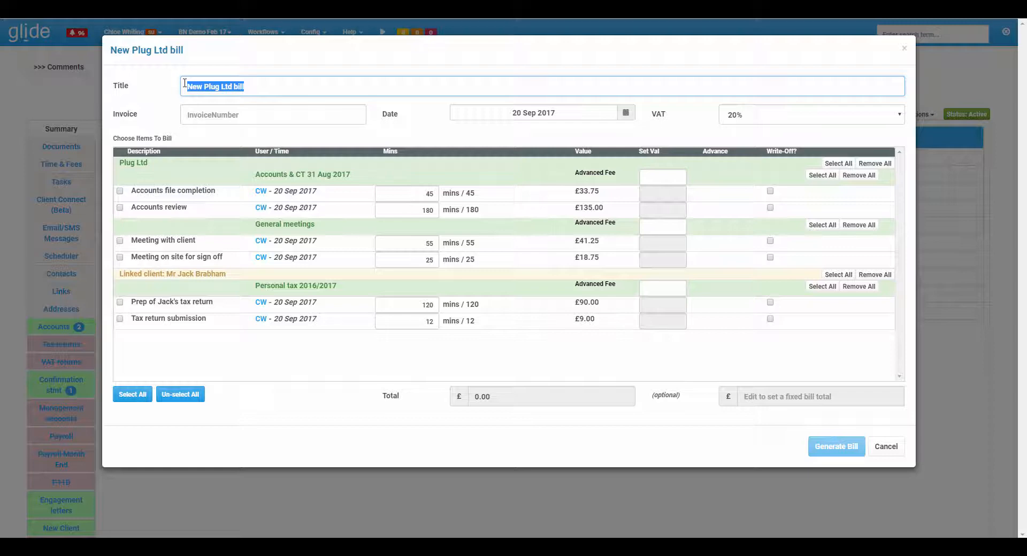
click(251, 113)
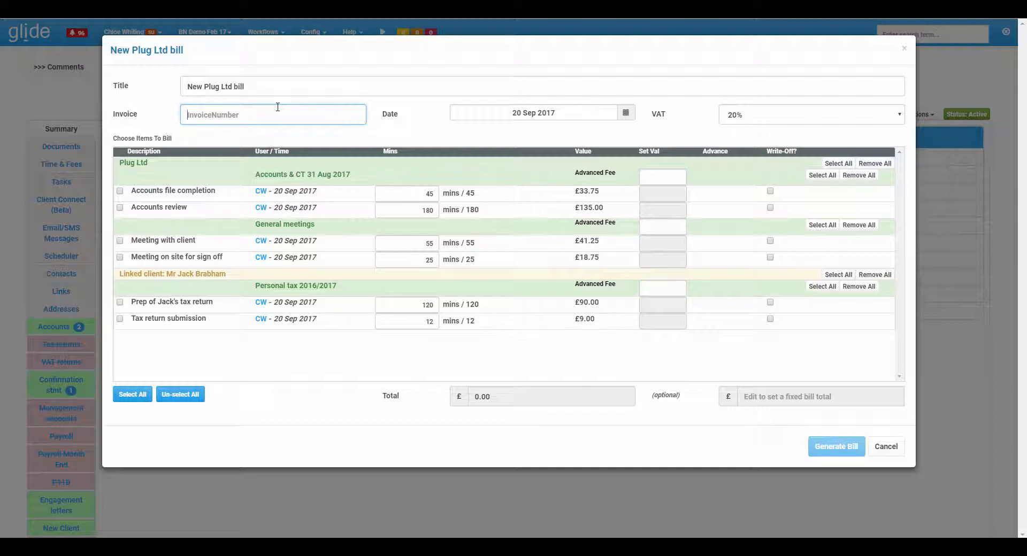
text(1)
Include the Accounts file completion item in the bill and set its billed time to 20 minutes.
click(120, 192)
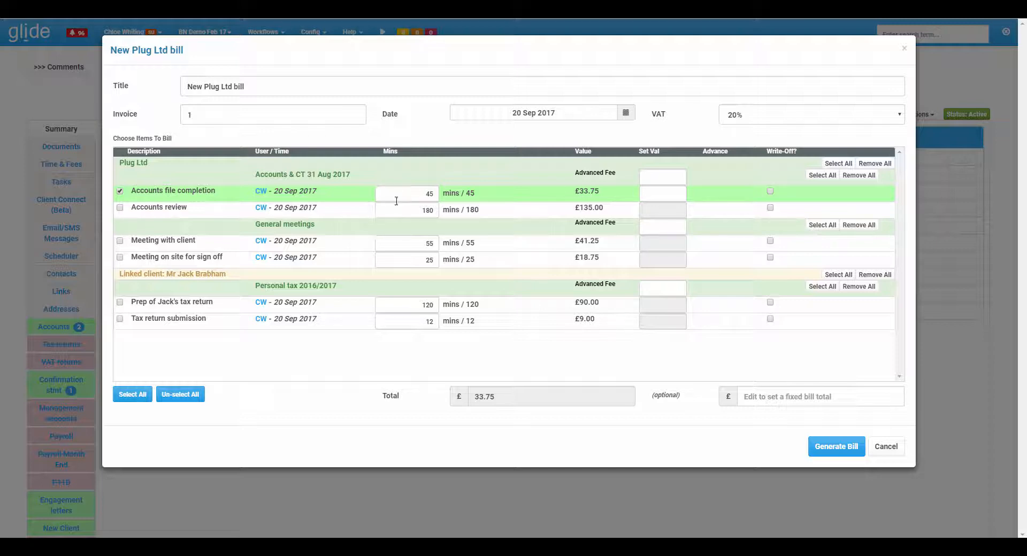
click(411, 194)
text(20)
Try writing off the Accounts file completion item and overriding its value with 35, and revert both changes.
click(771, 192)
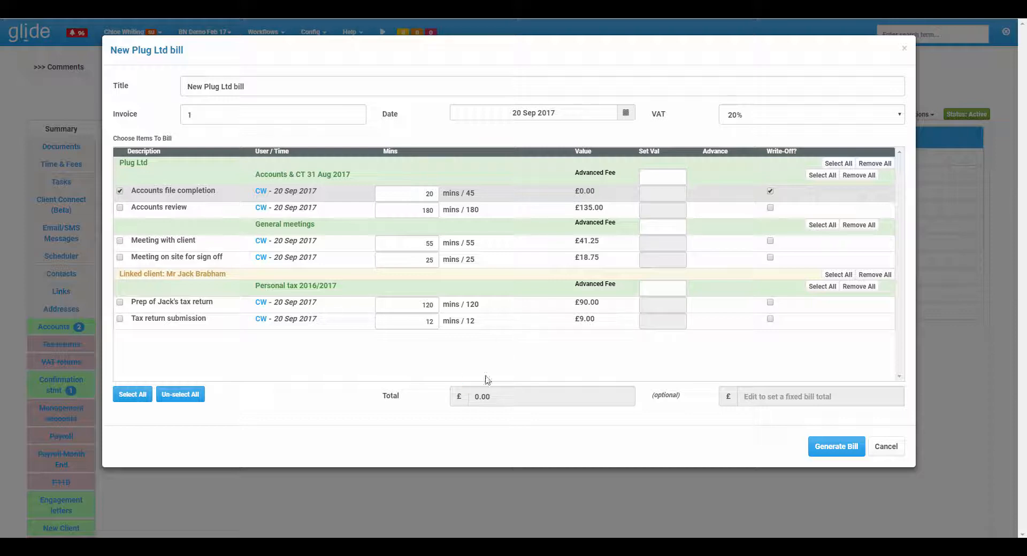
click(770, 193)
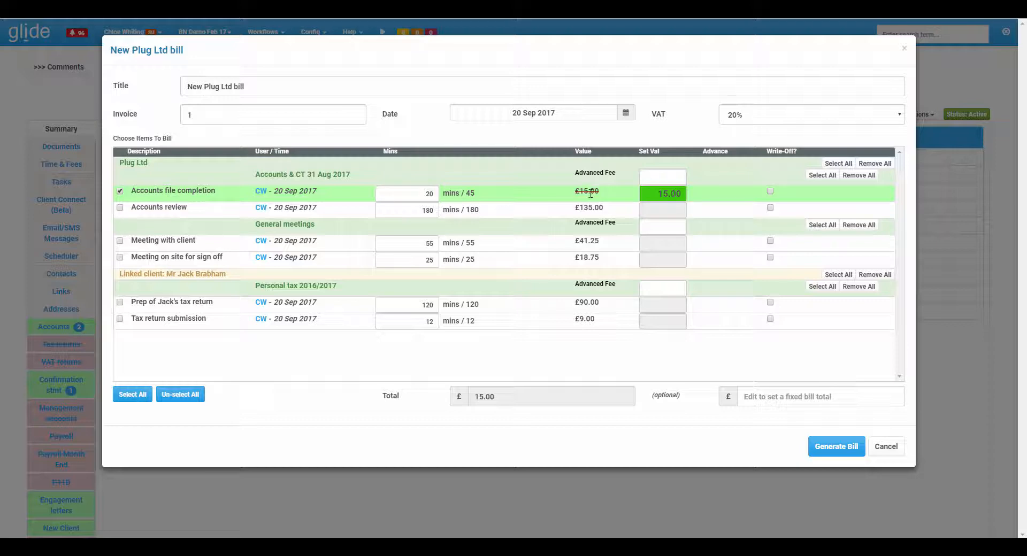
drag(655, 193, 693, 192)
text(35)
key(BackSpace)
key(BackSpace)
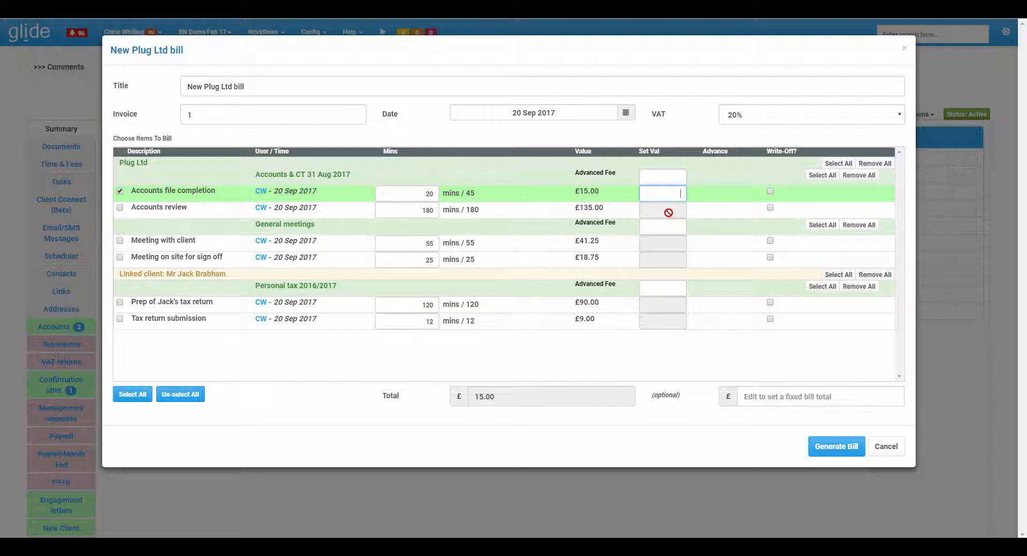
Include the Accounts review item, try a fixed bill total of 200, and clear that total.
click(117, 208)
click(120, 208)
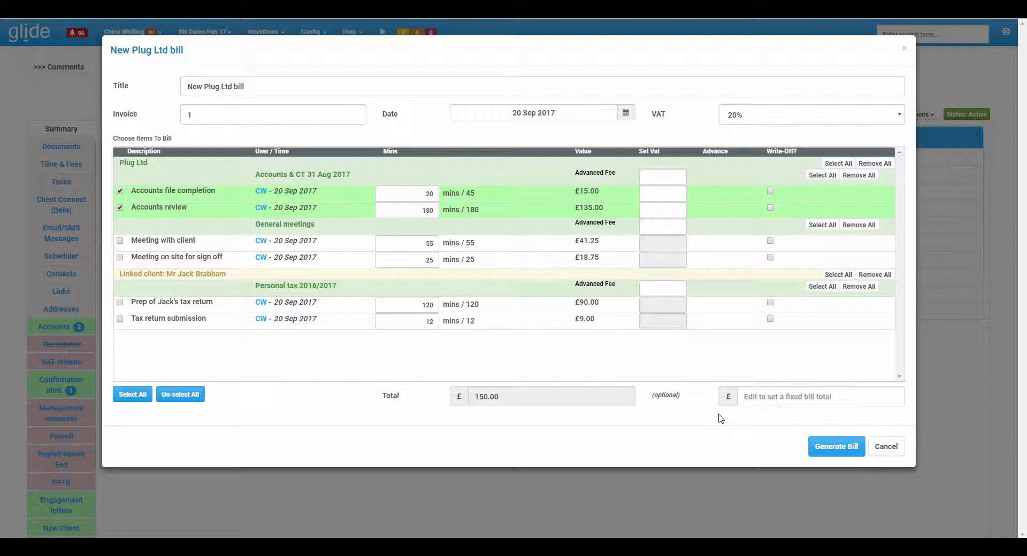
click(753, 397)
text(200)
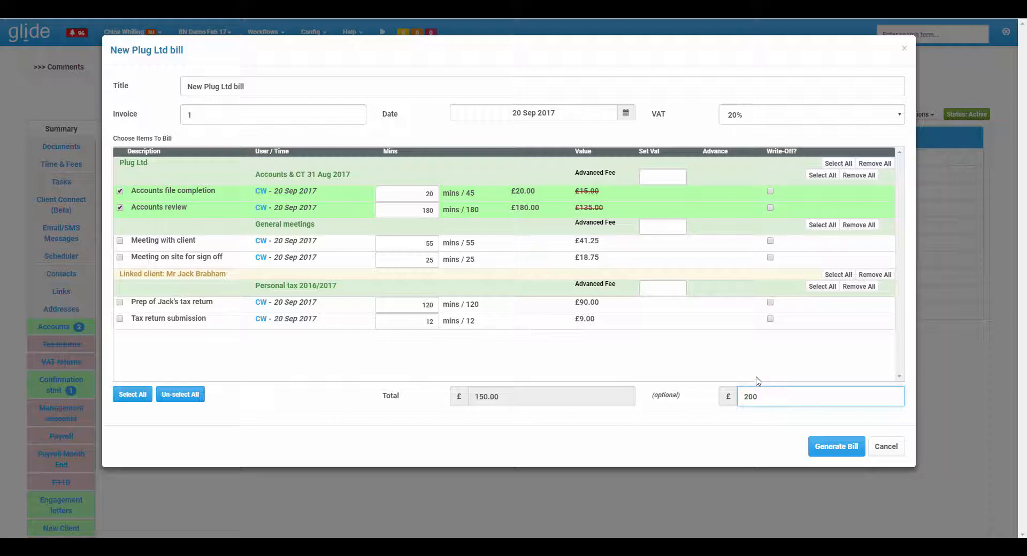
key(BackSpace)
key(BackSpace)
key(BackSpace)
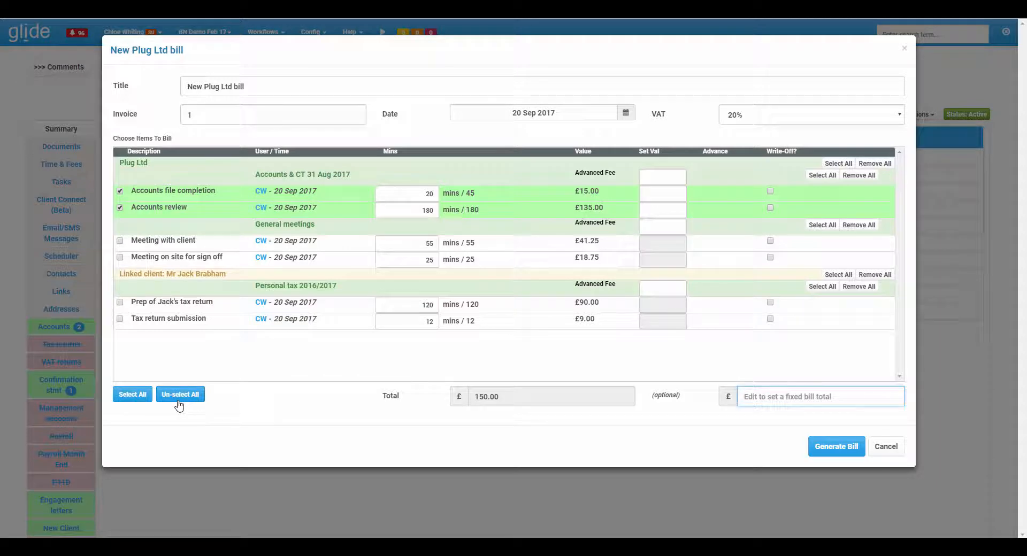
Try selecting and unselecting all items for the whole bill, for each client, and for the Accounts & CT group.
click(134, 398)
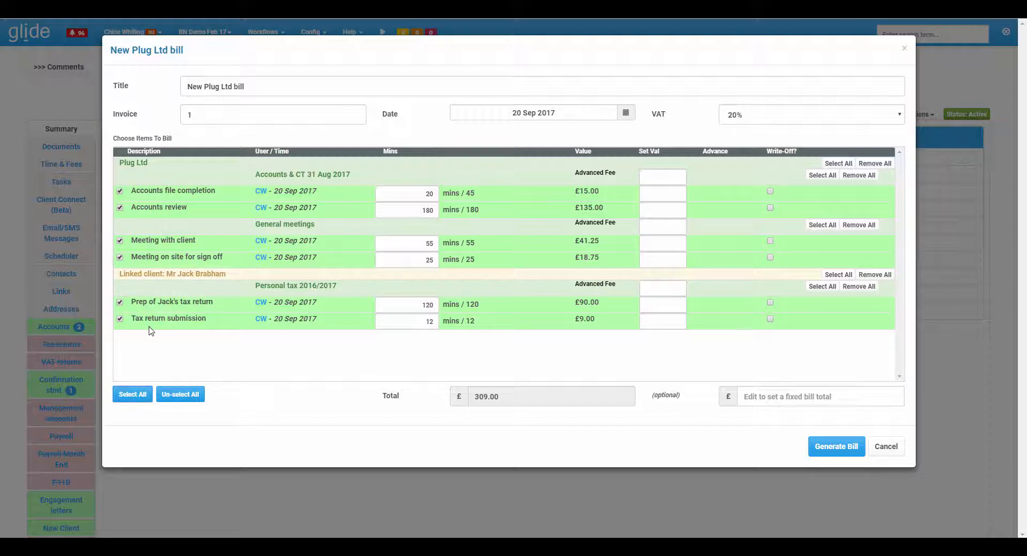
click(178, 396)
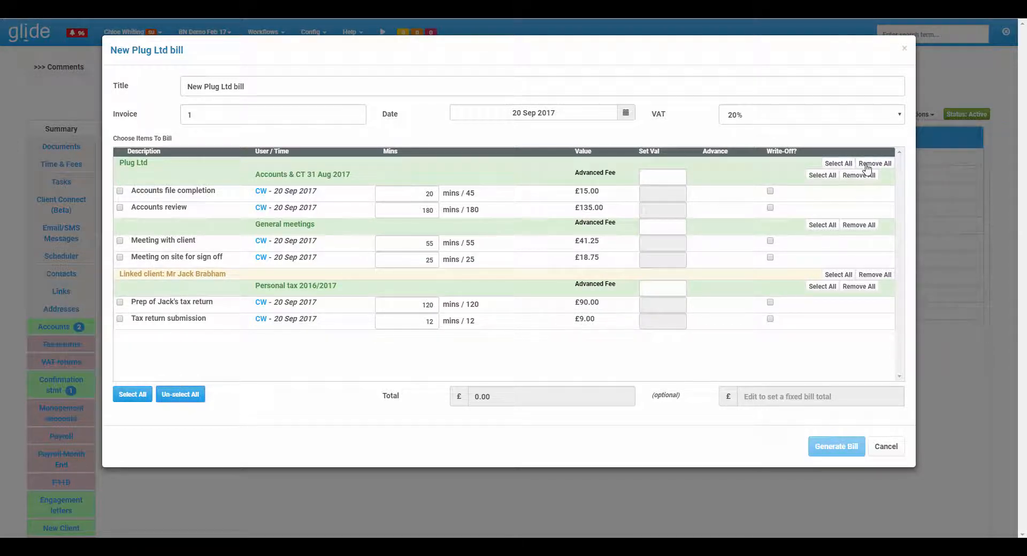
click(838, 163)
click(874, 163)
click(848, 274)
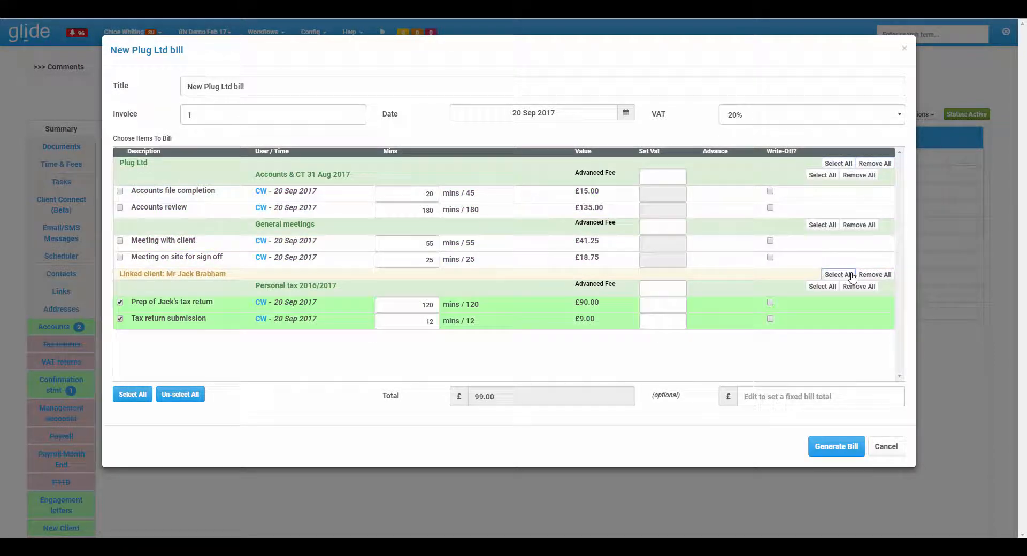
click(871, 275)
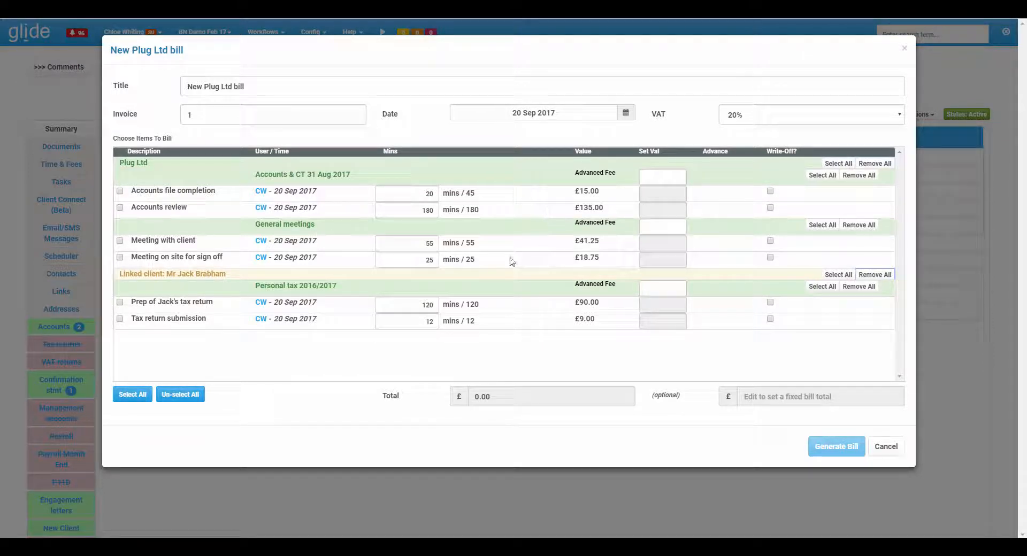
click(822, 176)
click(854, 177)
Include all items in the bill and write off both General meetings entries.
click(134, 395)
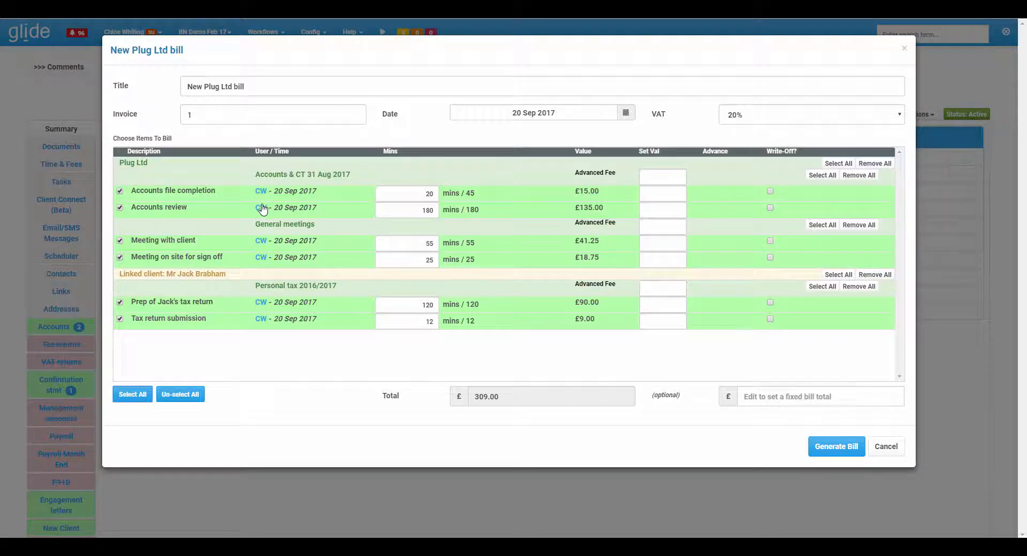
click(770, 241)
click(770, 257)
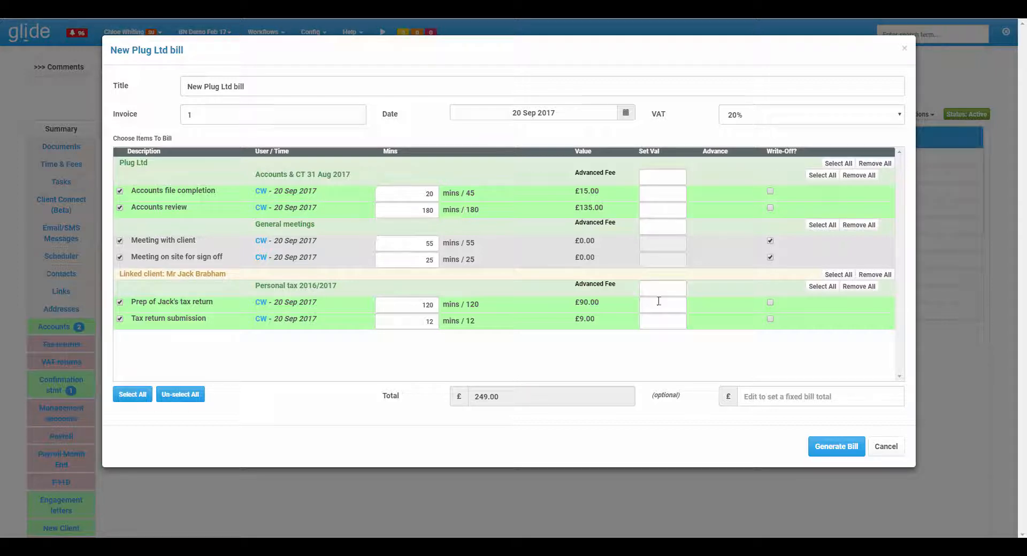
Set a fixed bill total of 400 and generate the bill.
click(757, 403)
text(400)
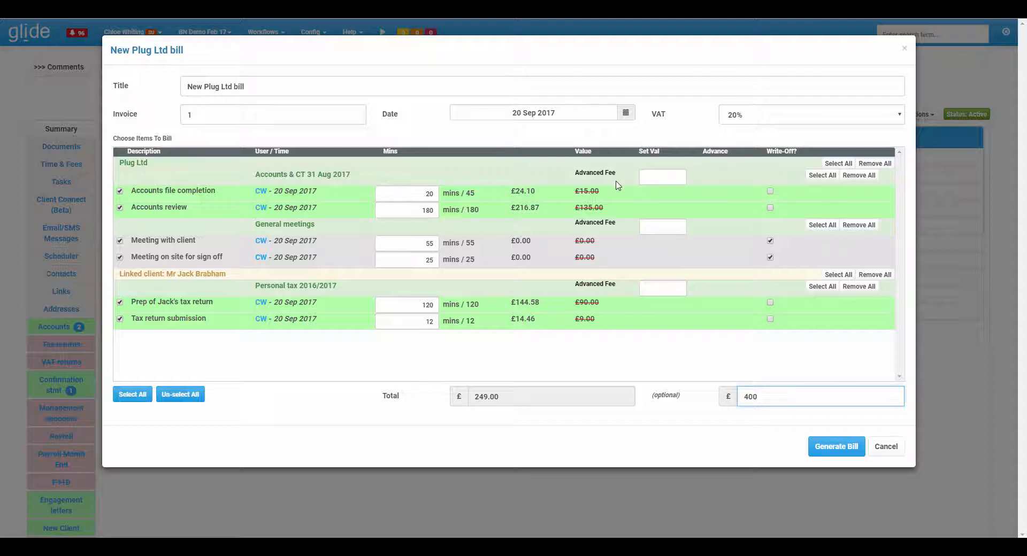
drag(579, 173, 616, 173)
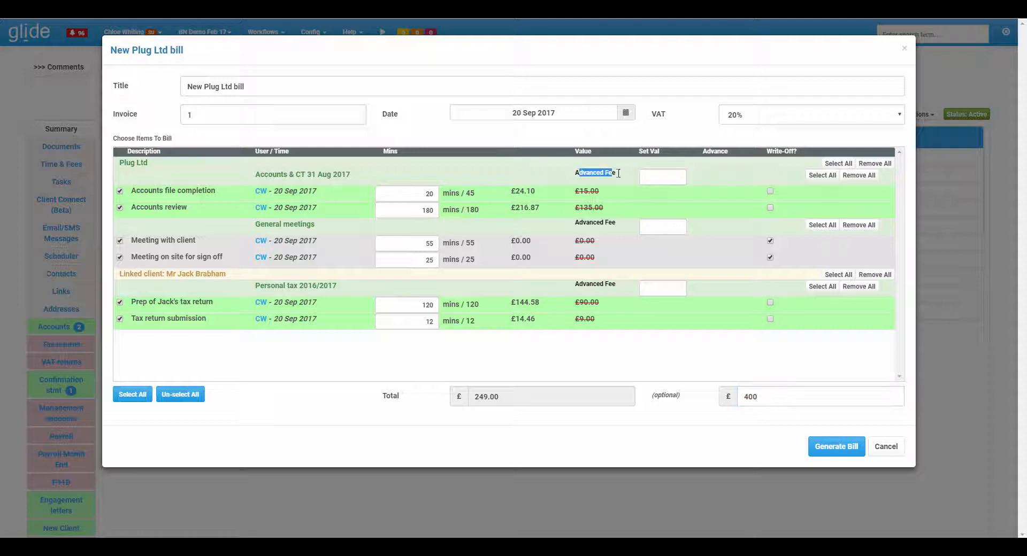
click(558, 178)
click(844, 447)
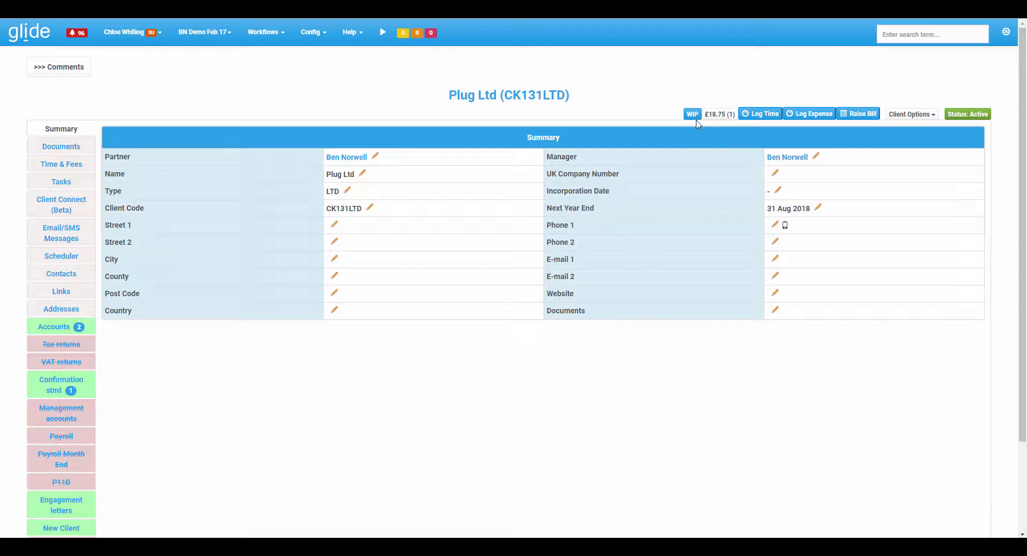
Review Plug Ltd's remaining work in progress, check the unbilled minutes in a new bill, and cancel that bill.
click(713, 115)
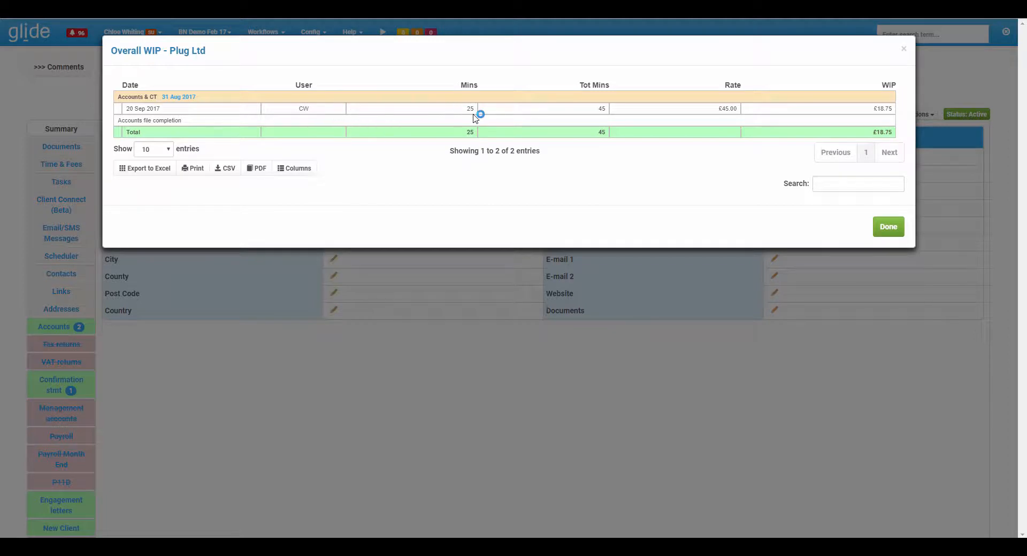
click(888, 226)
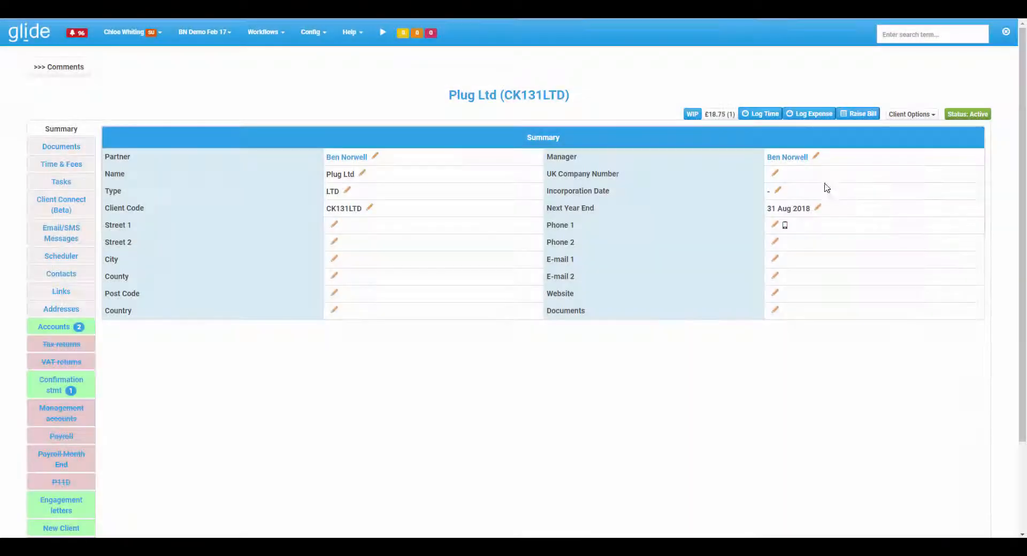
click(856, 113)
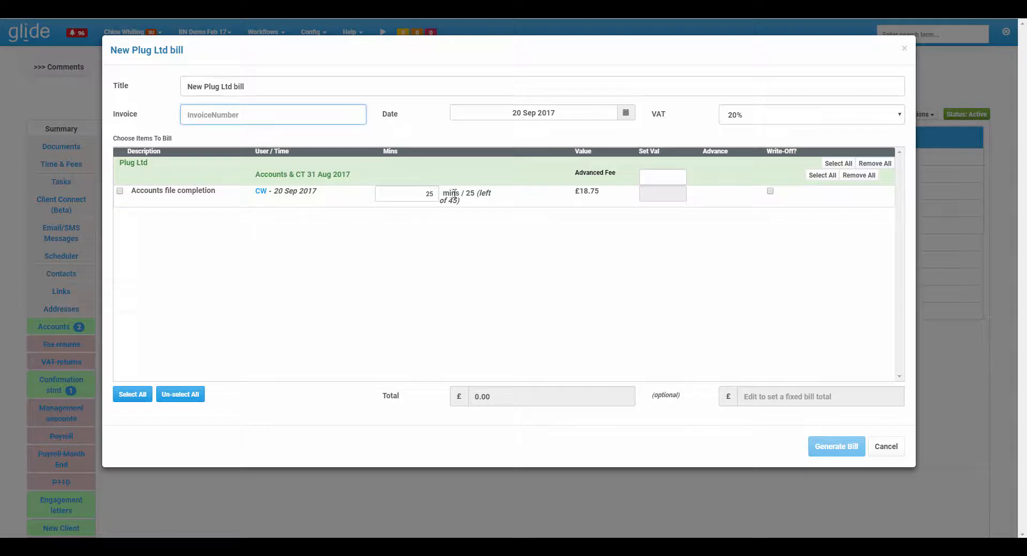
click(883, 446)
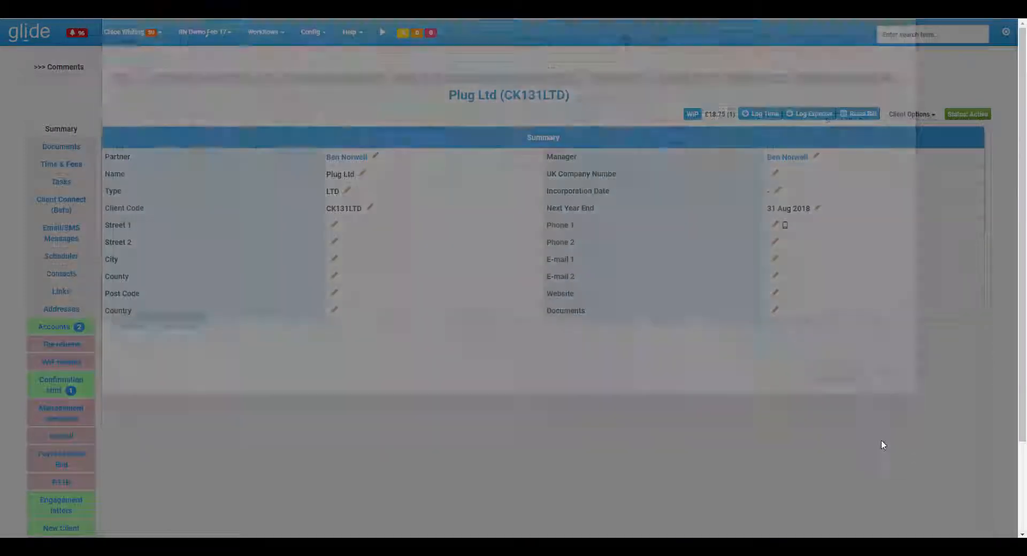